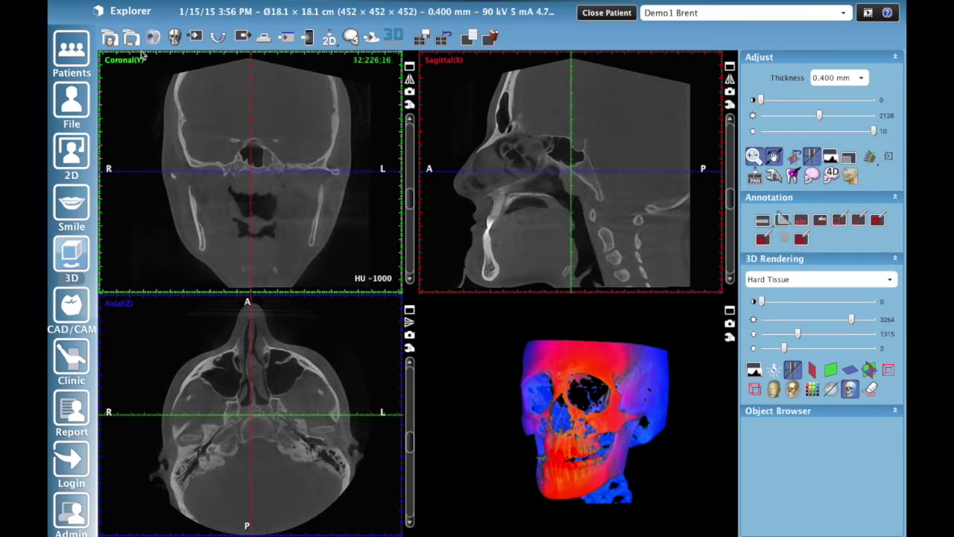
Open the Explorer drop-down listing the Panoramic, Implants, TMJ and Surface workspaces.
left_click(130, 12)
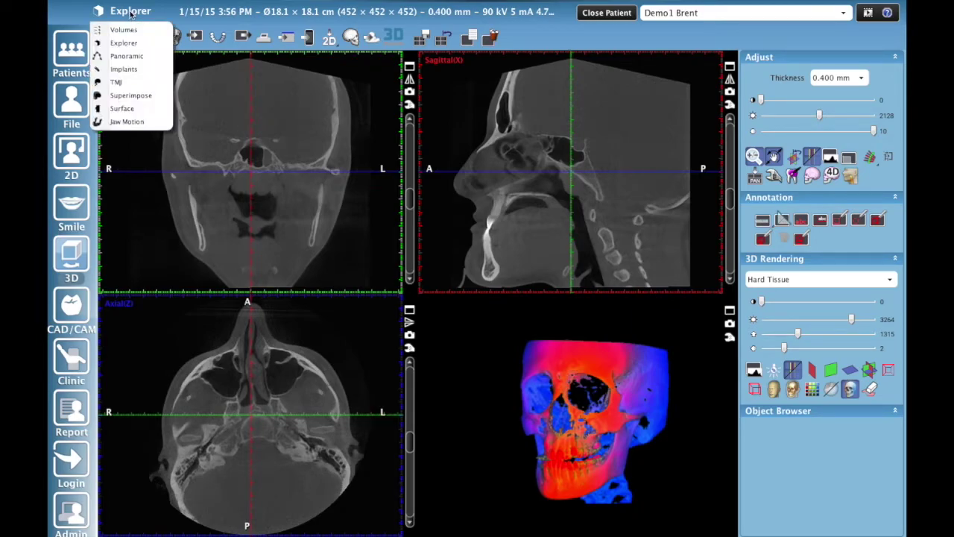
Switch the CBCT scan to the Panoramic workspace.
left_click(129, 58)
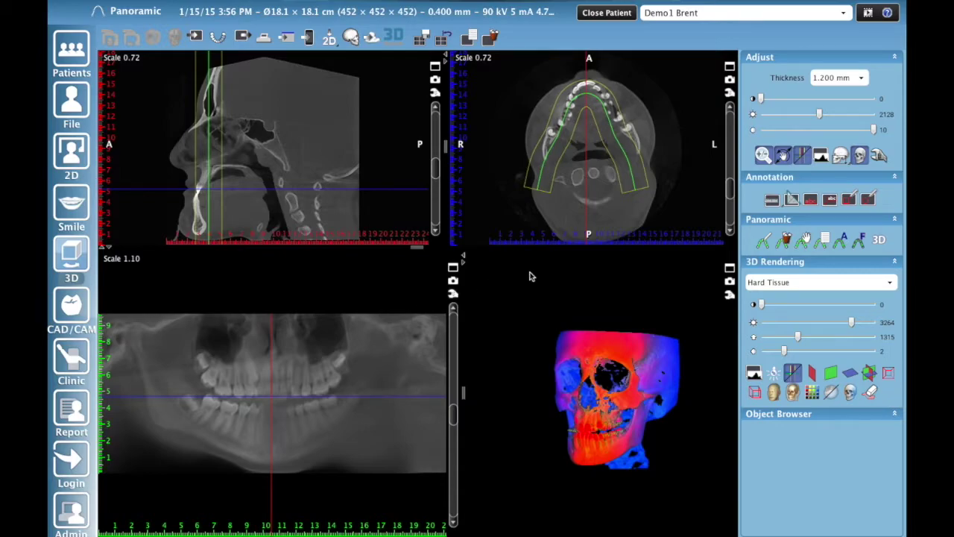
Discard the old curve and trace new points from the arch's left end to the front teeth.
left_click(762, 246)
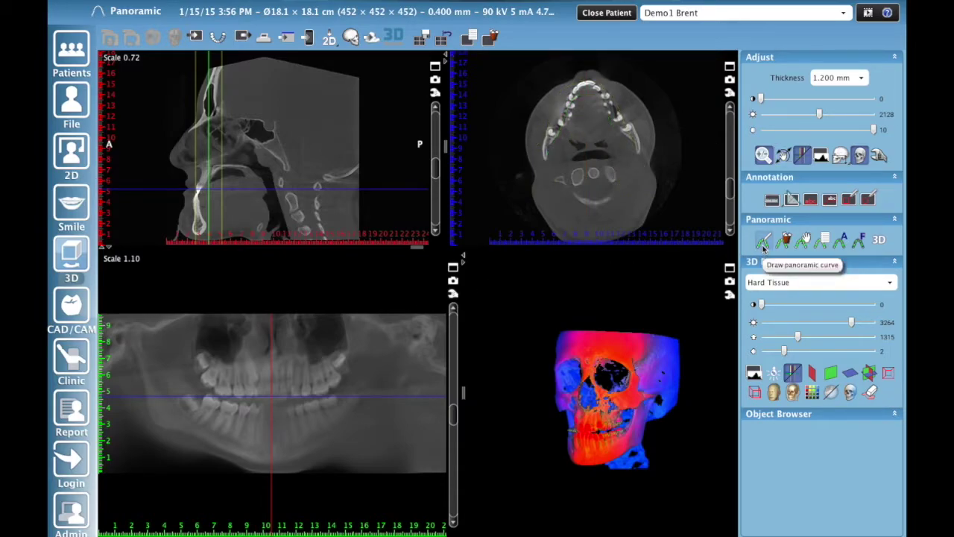
left_click(762, 246)
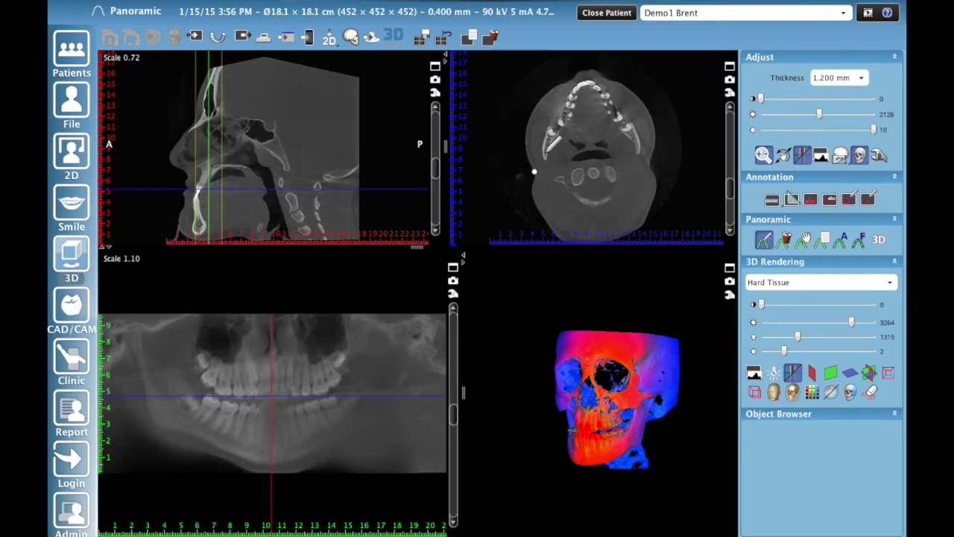
left_click(544, 154)
left_click(553, 132)
left_click(568, 106)
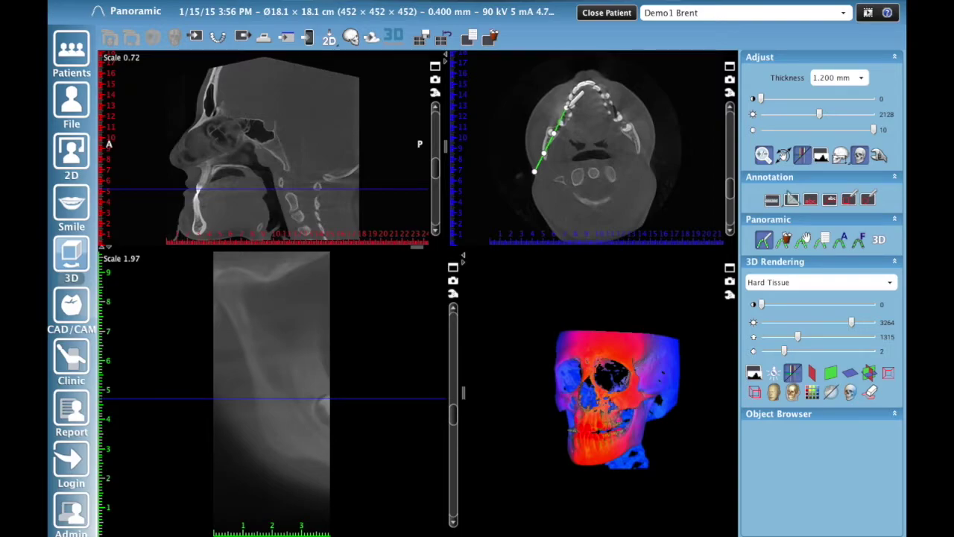
left_click(585, 88)
left_click(591, 84)
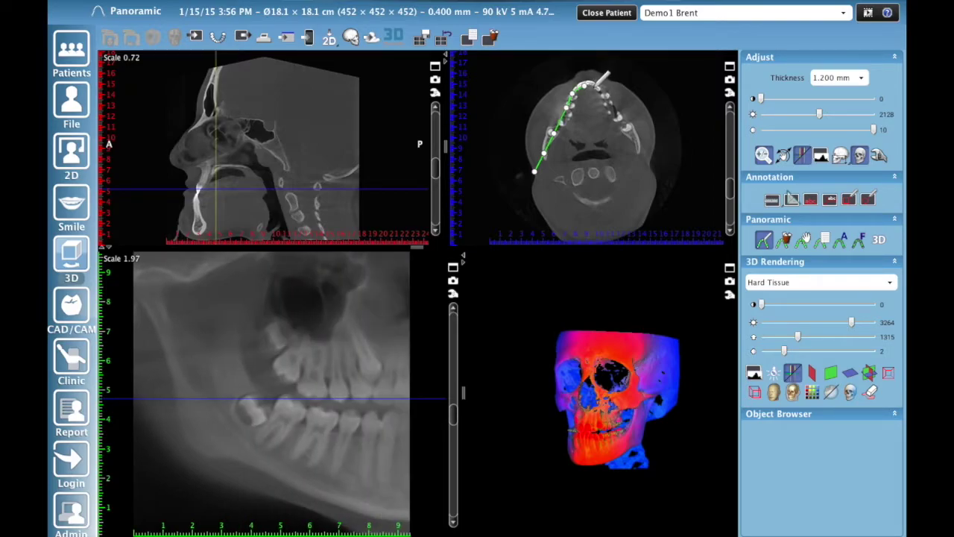
Continue the curve across the front teeth and down the right side, finishing at the right end.
left_click(600, 85)
left_click(607, 91)
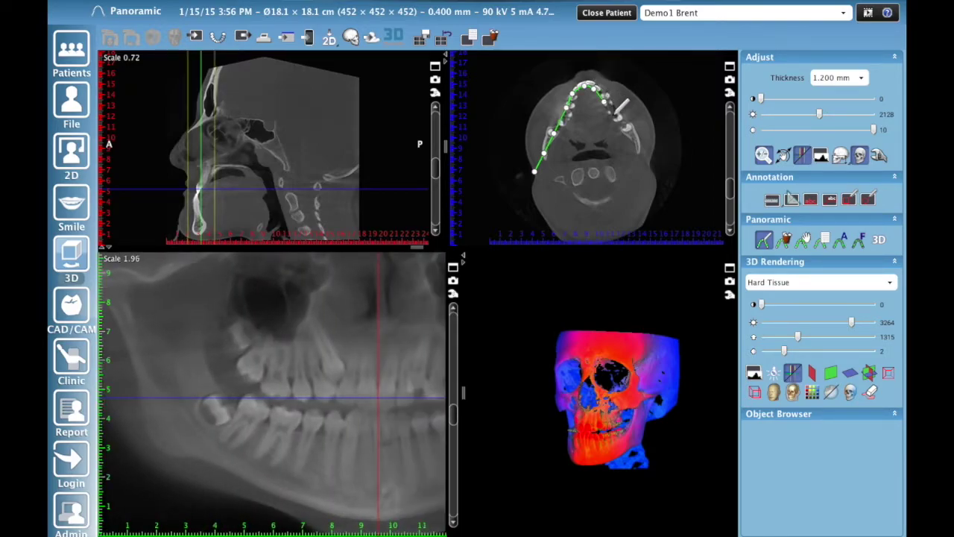
left_click(616, 106)
left_click(628, 121)
left_click(635, 138)
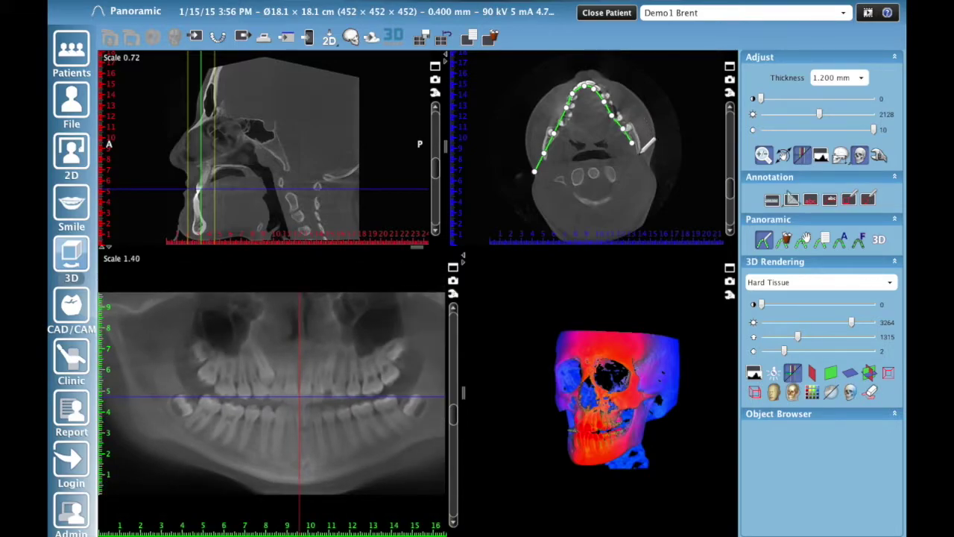
left_click(644, 153)
double_click(647, 171)
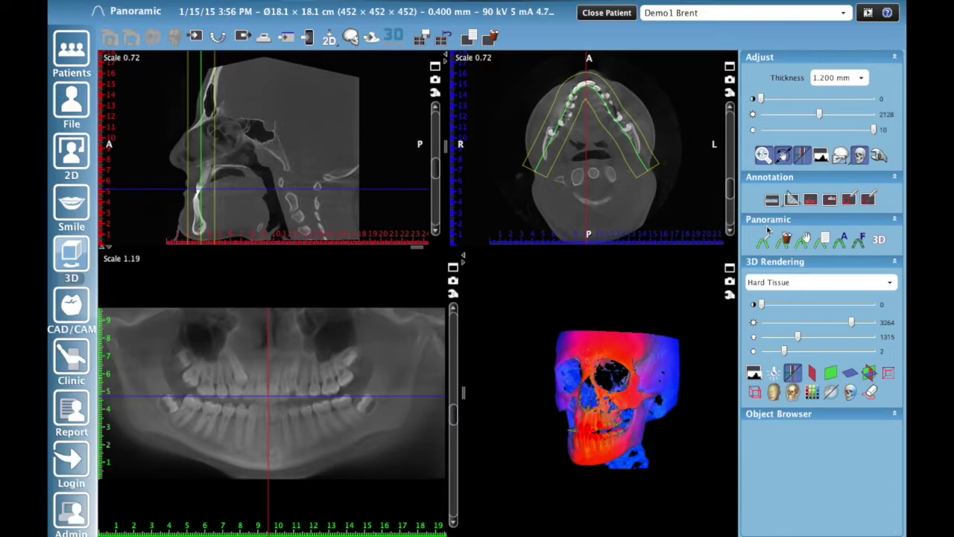
With the hand edit tool, drag both curve ends evenly to the back of the jaw.
left_click(804, 242)
left_click(645, 164)
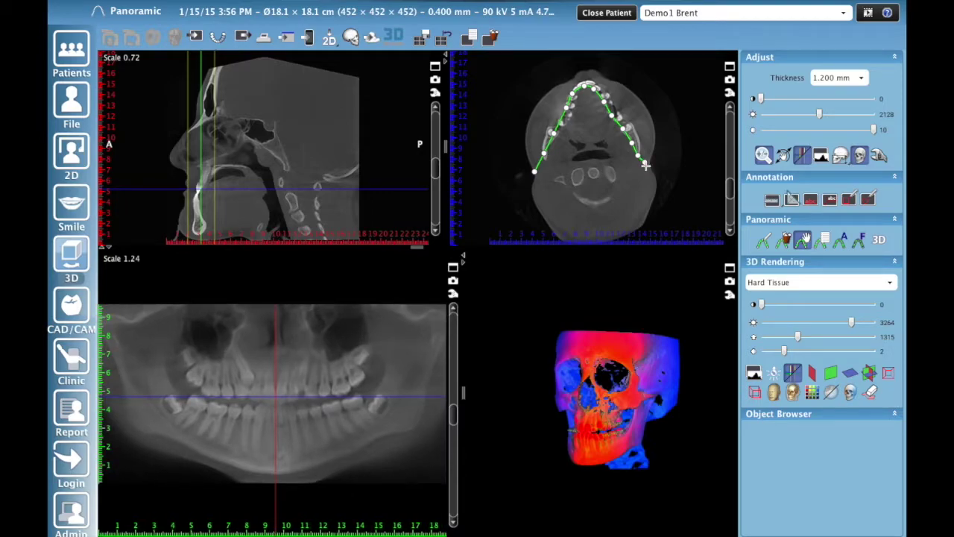
left_click_drag(535, 172, 542, 159)
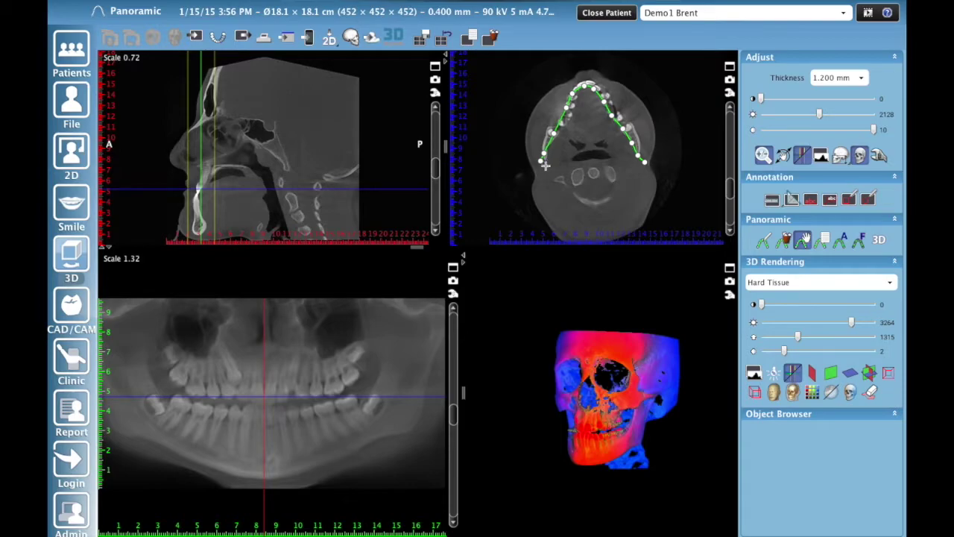
left_click_drag(541, 161, 532, 170)
left_click_drag(643, 161, 655, 170)
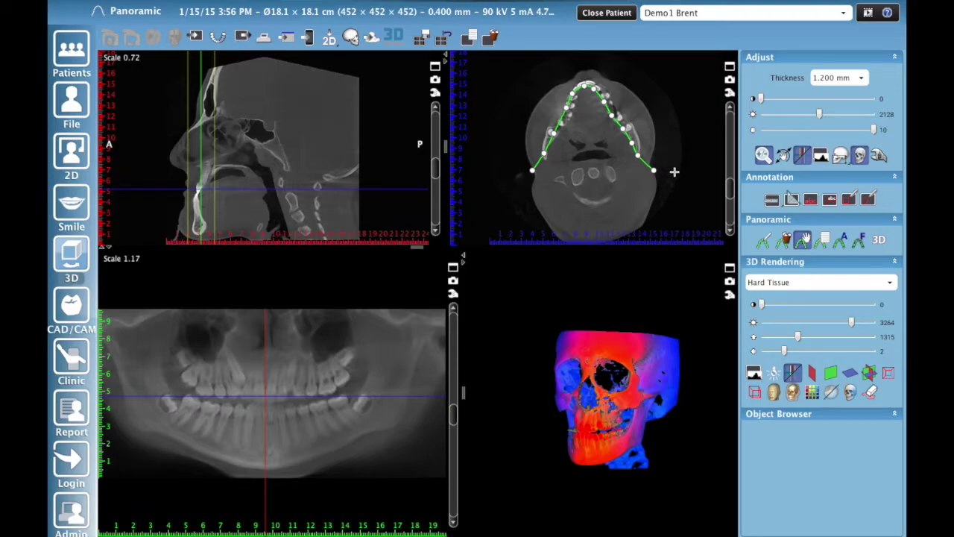
Apply Panoramic autofit (A) to recompute a brighter panoramic from the curve.
left_click(842, 247)
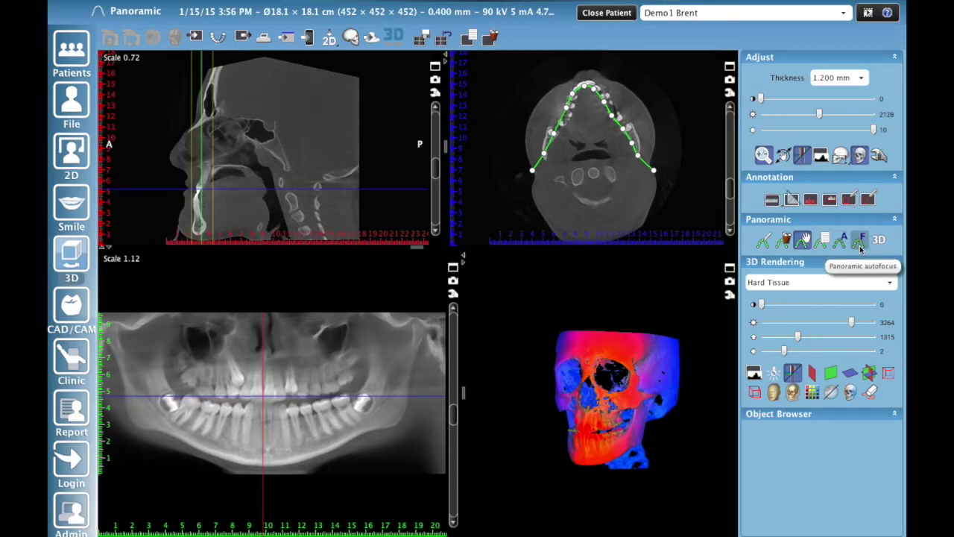
Run panoramic autofocus, toggle its slab lines off and back on, and keep the result.
left_click(861, 249)
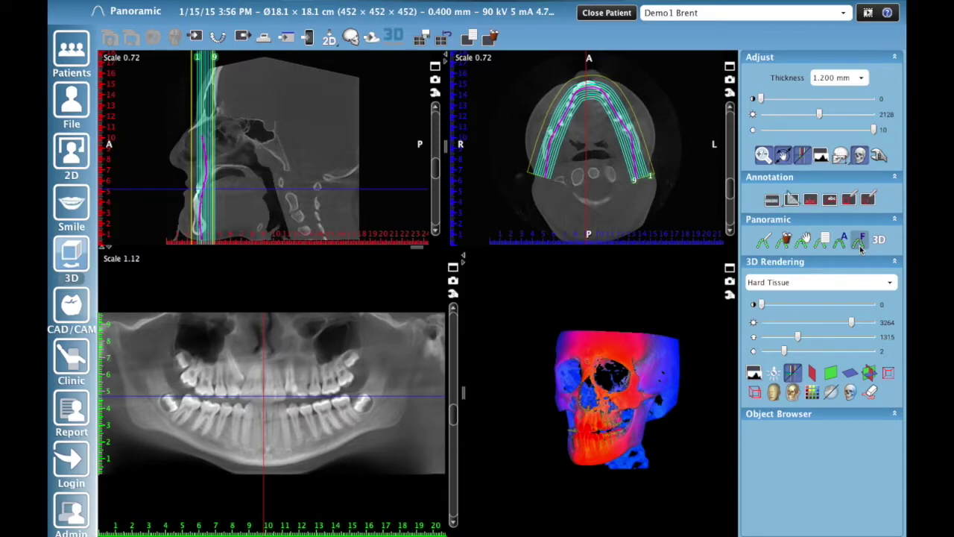
left_click(861, 248)
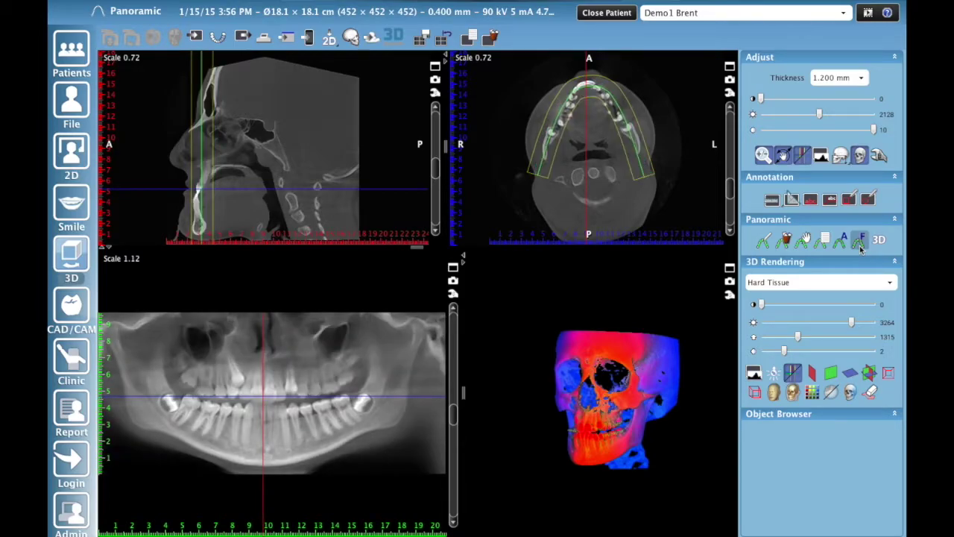
left_click(860, 249)
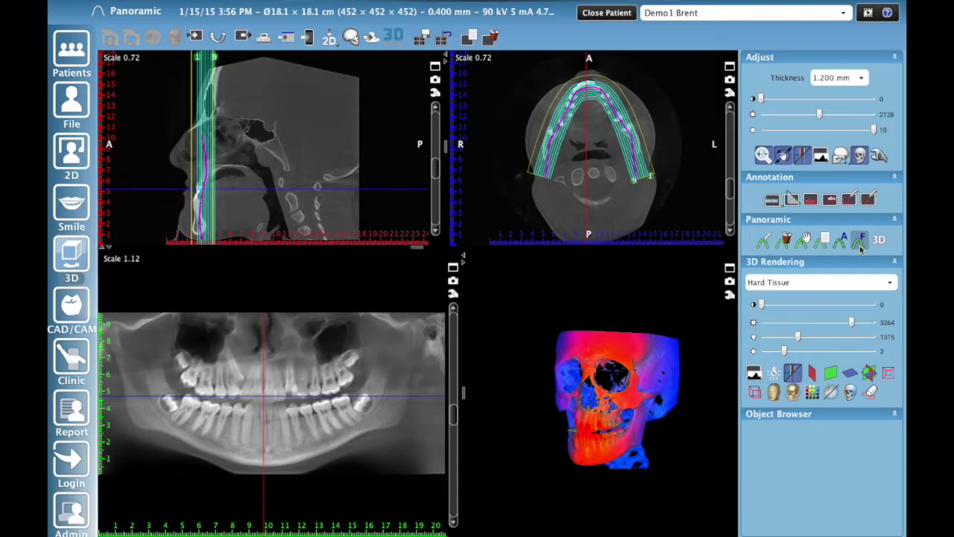
left_click(861, 249)
Turn off Panoramic autofocus layers and Panoramic autofocus line in Default settings.
left_click(880, 155)
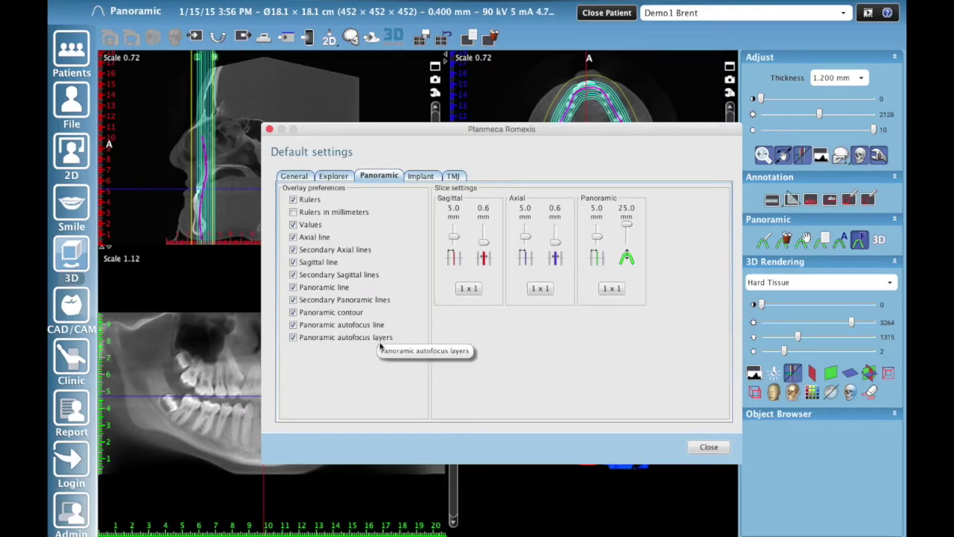
left_click(293, 338)
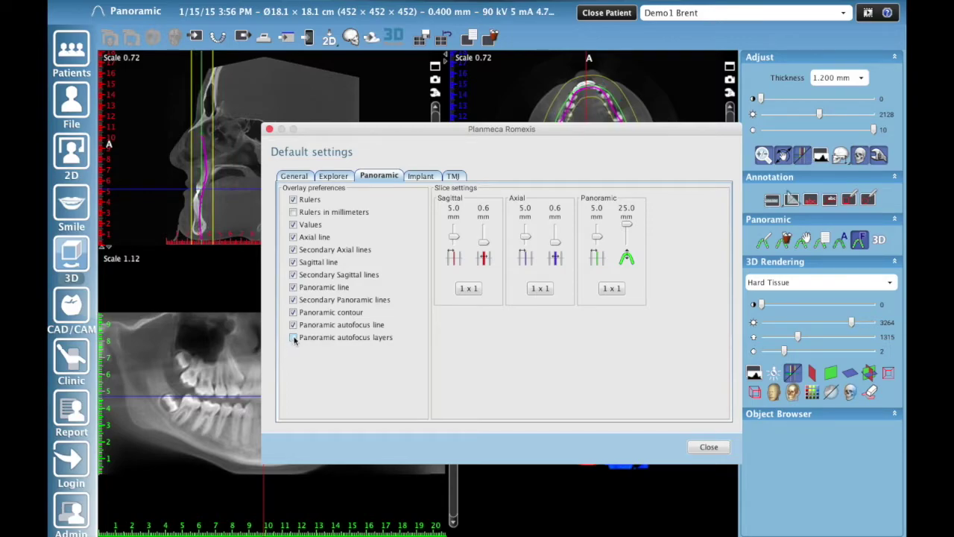
left_click(292, 326)
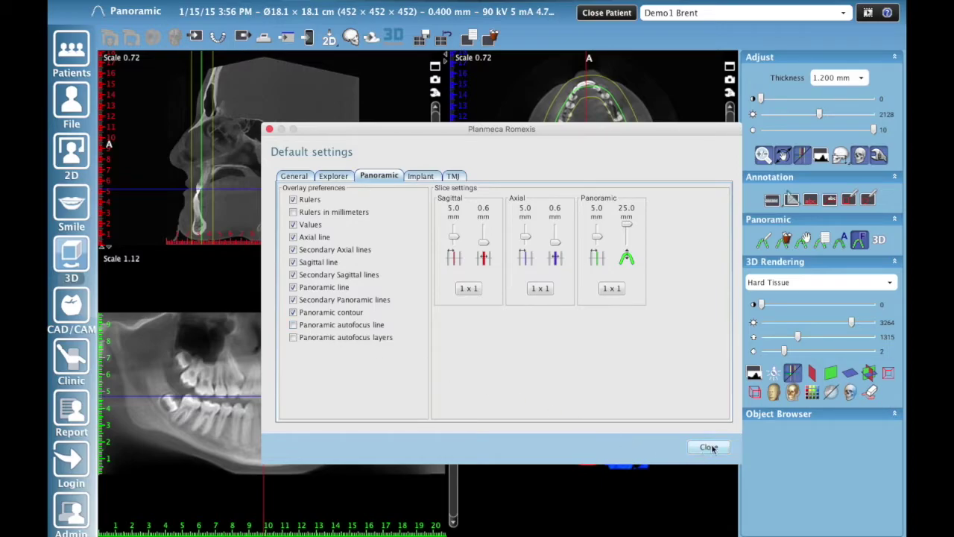
left_click(713, 450)
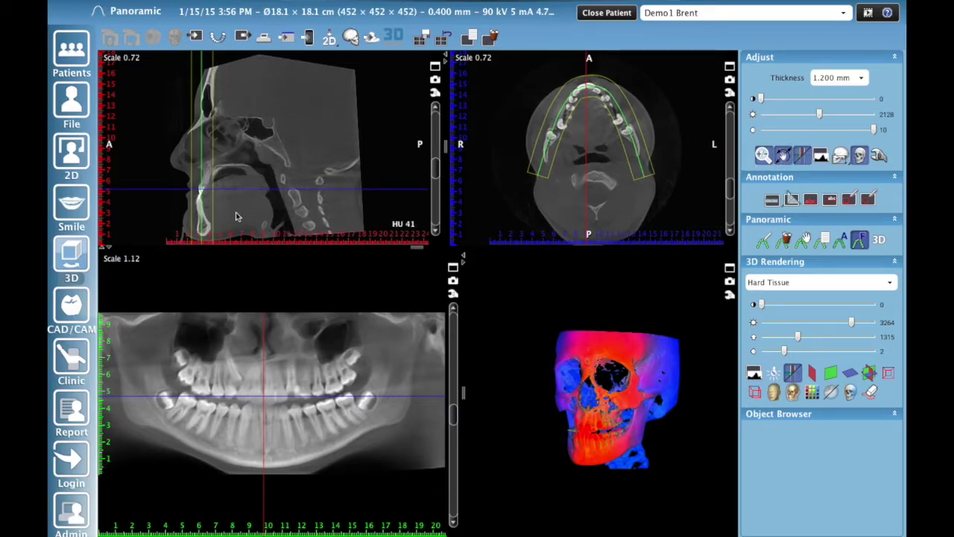
Scroll the sagittal view to step through neighbouring slices.
scroll(249, 216, "down", 3)
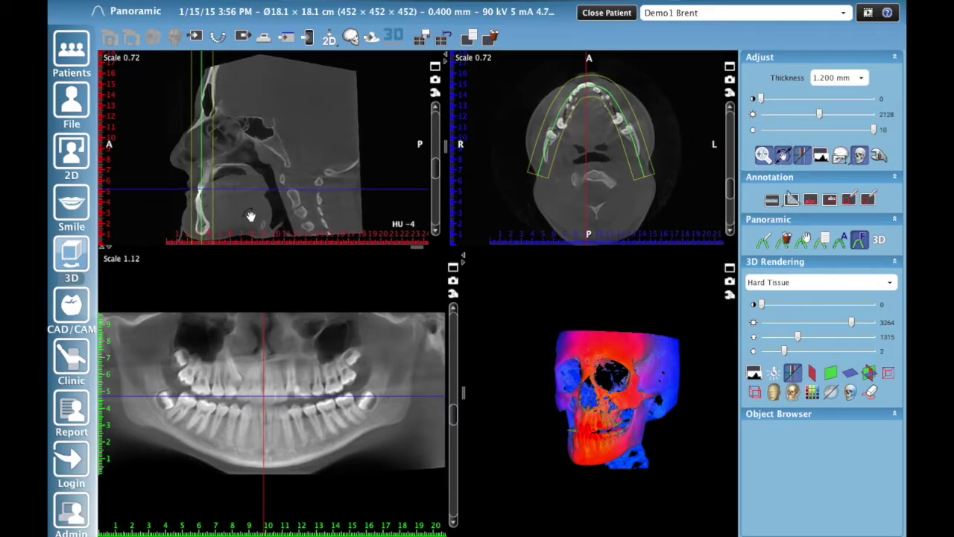
scroll(250, 216, "down", 2)
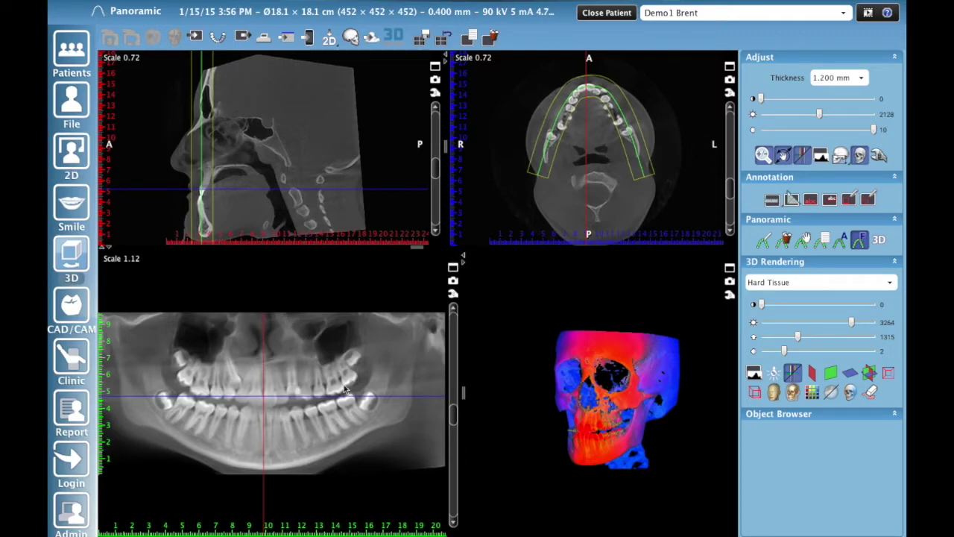
Hide the annotation overlay and save a quickshot of the clean panoramic.
left_click(802, 155)
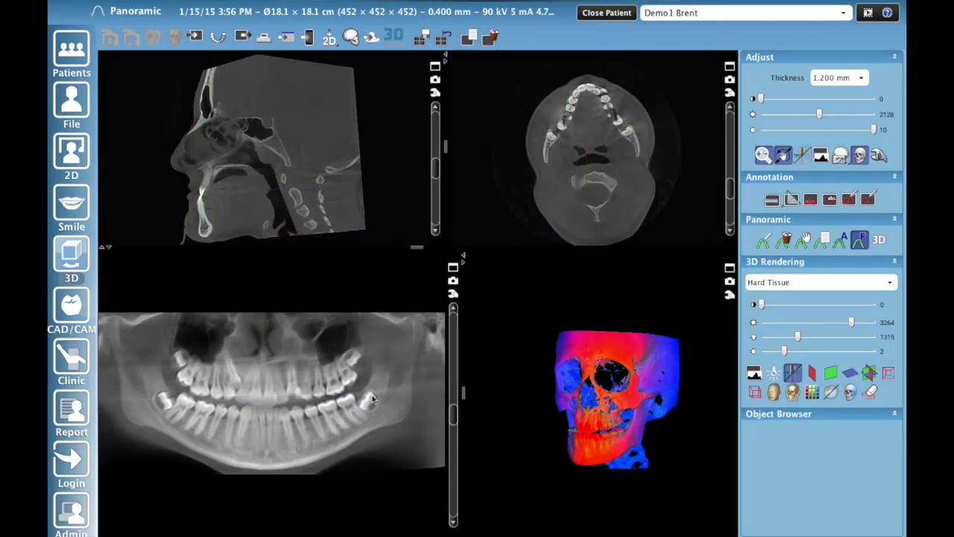
left_click(454, 281)
Render the panoramic in MIP mode at brightness 1680 and save a quickshot.
left_click(880, 240)
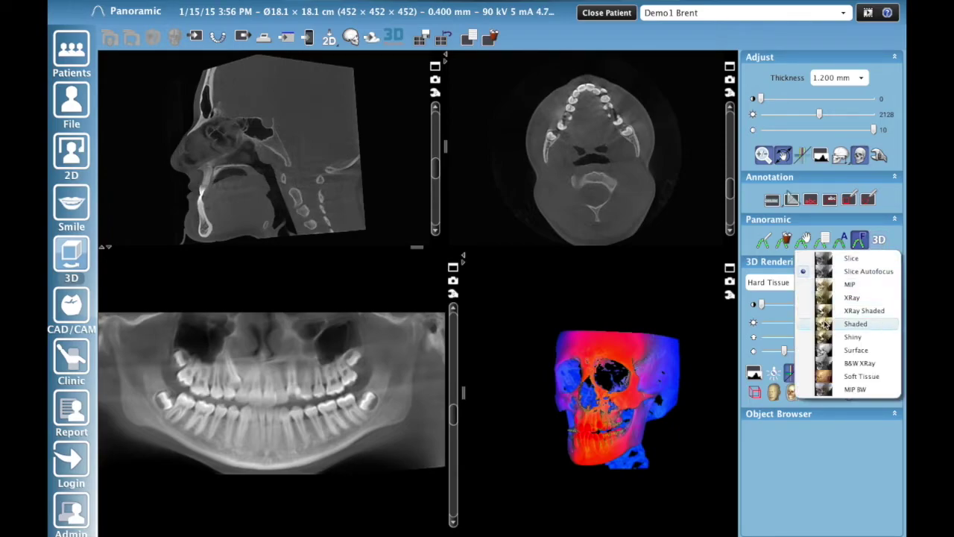
left_click(807, 286)
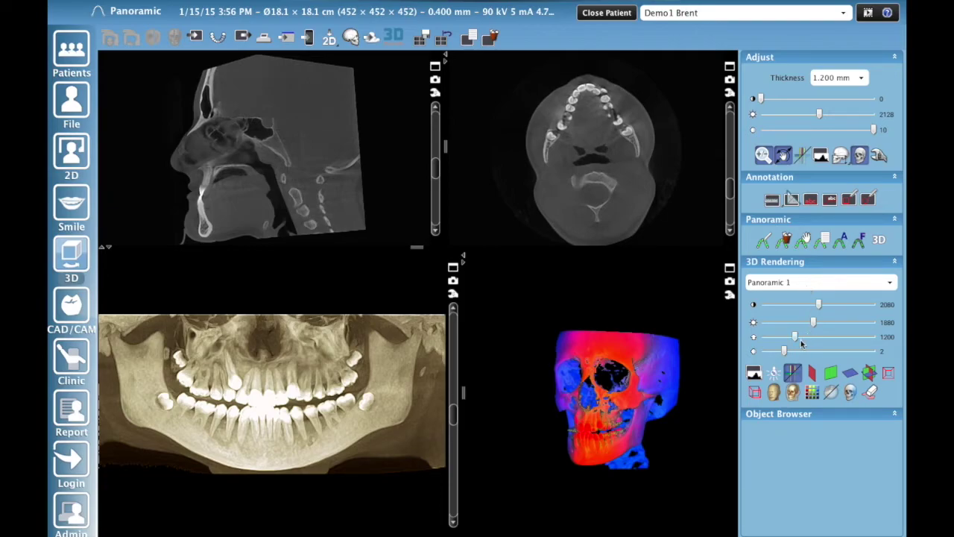
left_click_drag(815, 325, 810, 325)
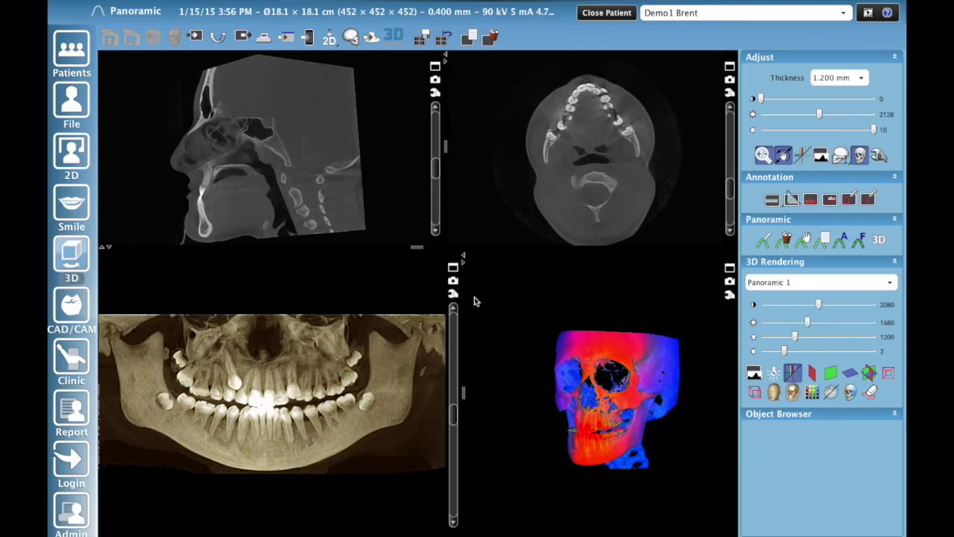
left_click(453, 282)
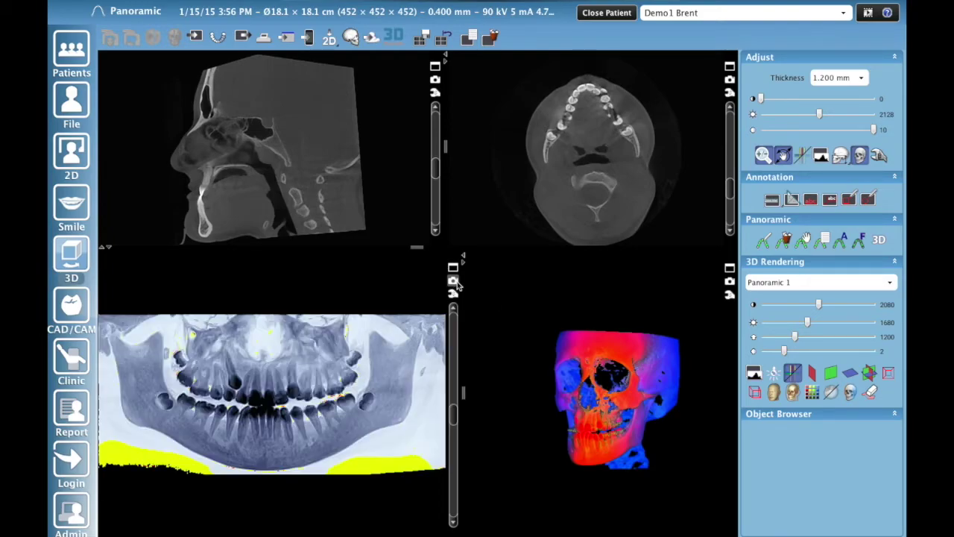
Switch the 3D panoramic to MIP BW rendering and capture it as a third quickshot.
left_click(880, 240)
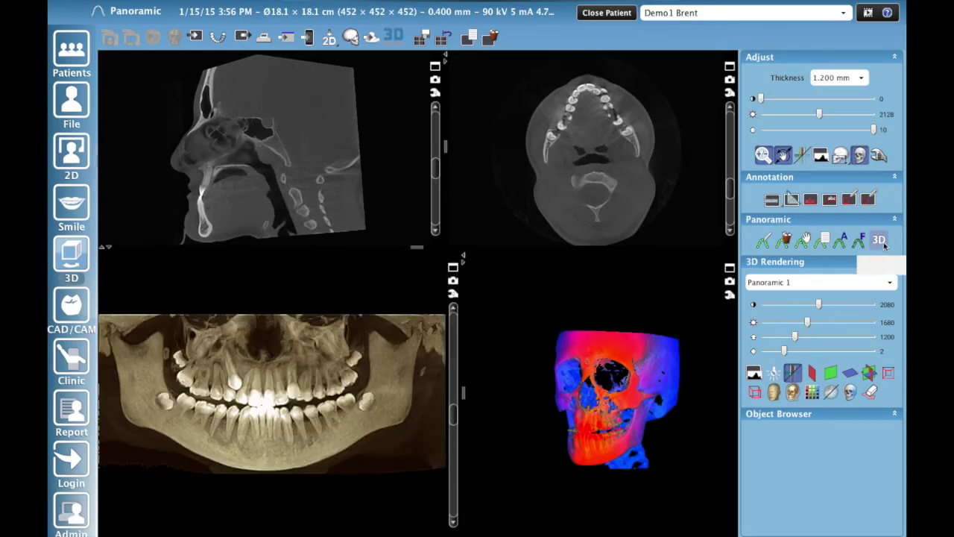
left_click(880, 240)
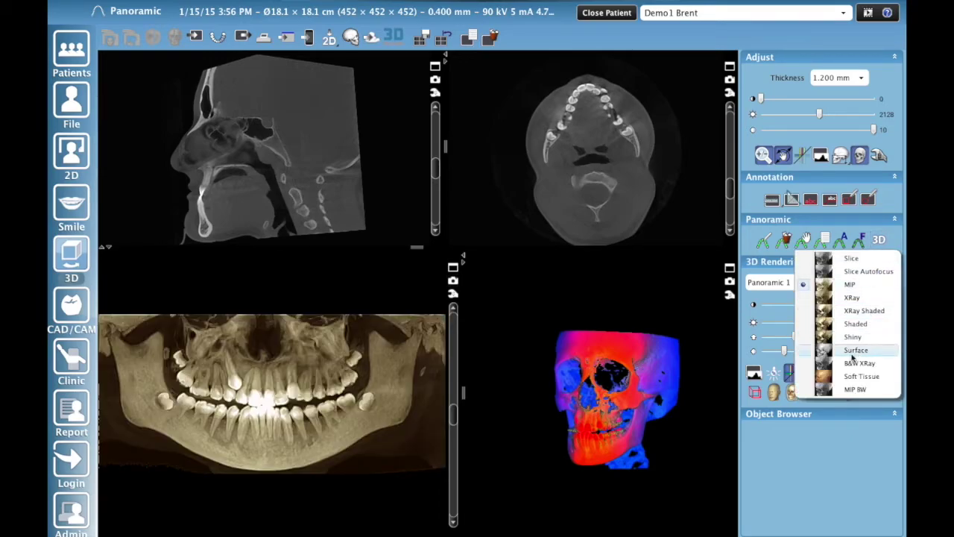
left_click(824, 389)
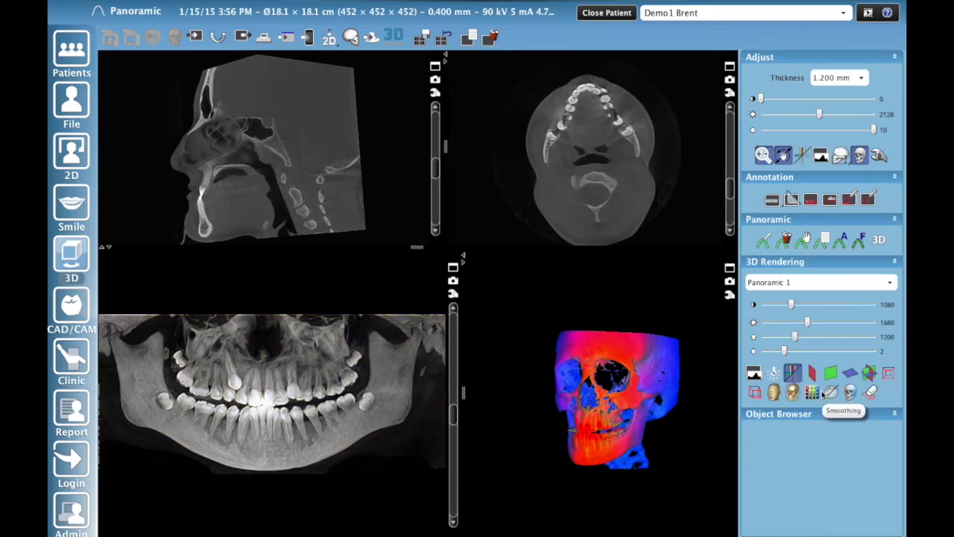
left_click(453, 284)
left_click(453, 284)
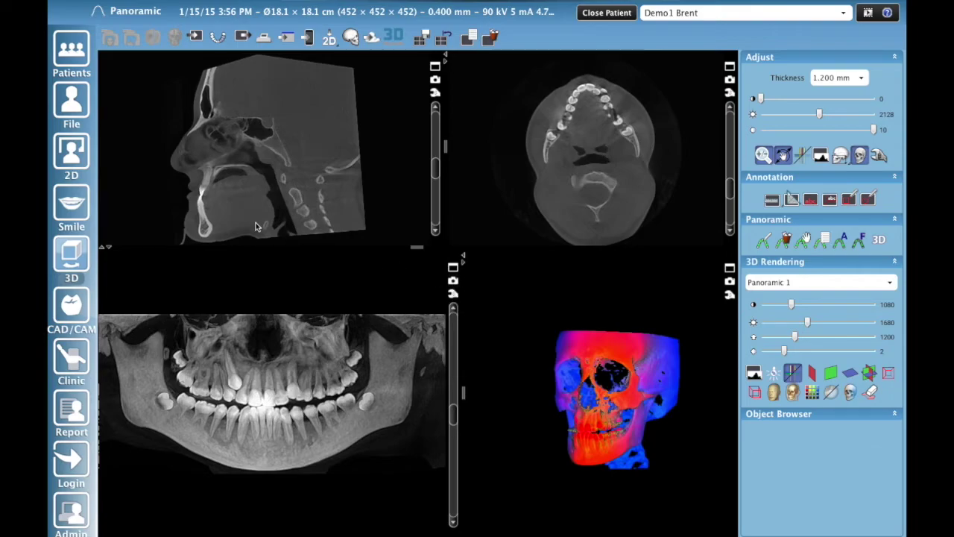
Switch to the 2D module to compare the three panoramic quickshots in their different renderings.
left_click(78, 158)
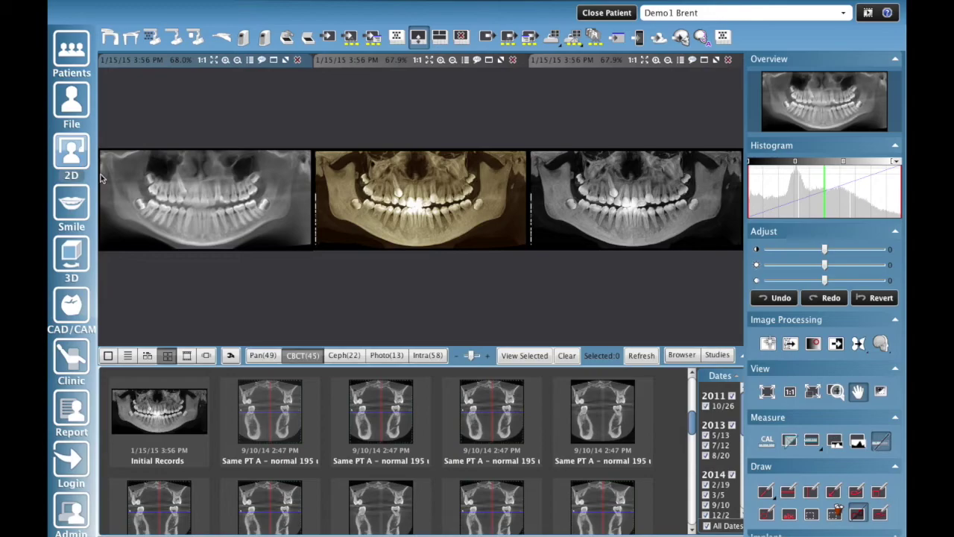